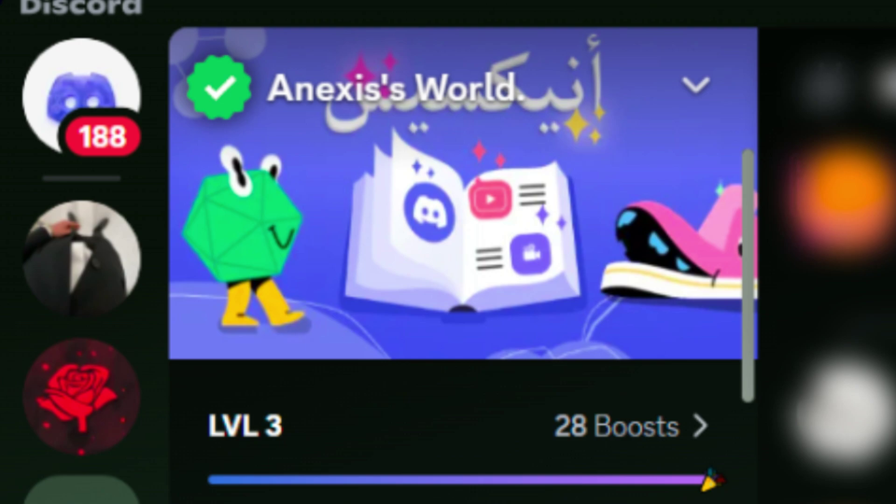
Open the discoverable servers page and browse its featured communities
left_click_drag(47, 166, 751, 163)
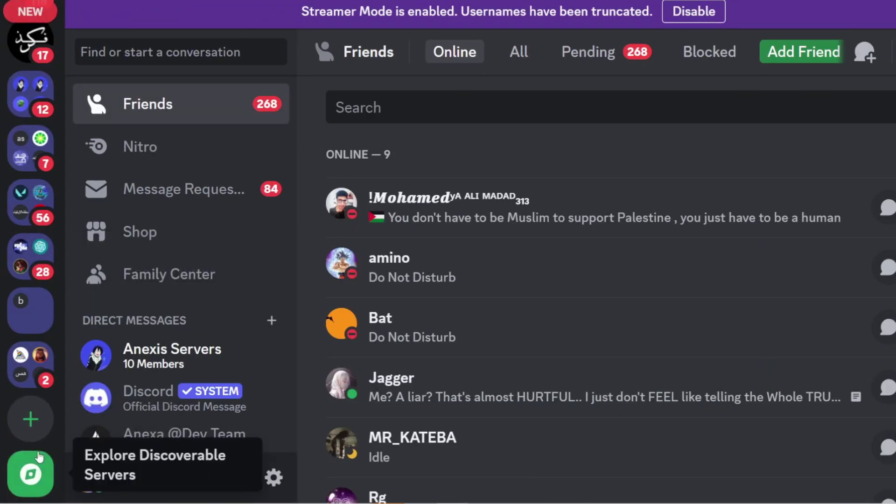
left_click(28, 472)
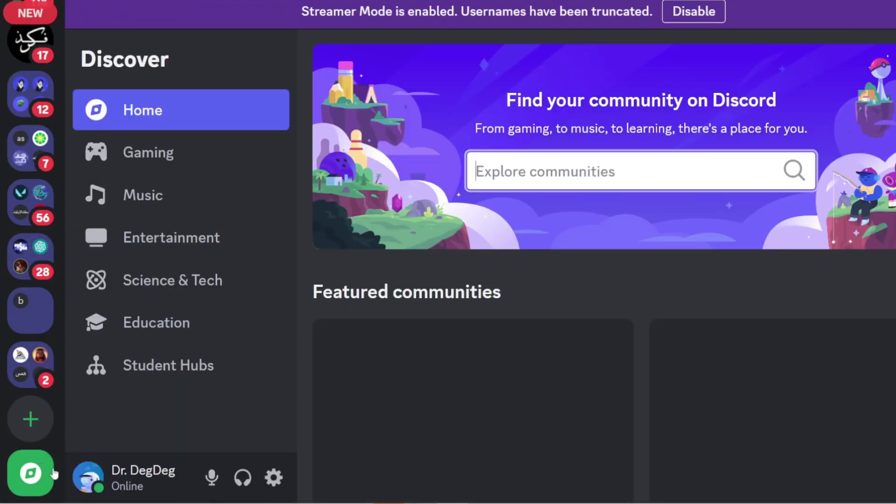
scroll(630, 228, "down", 2)
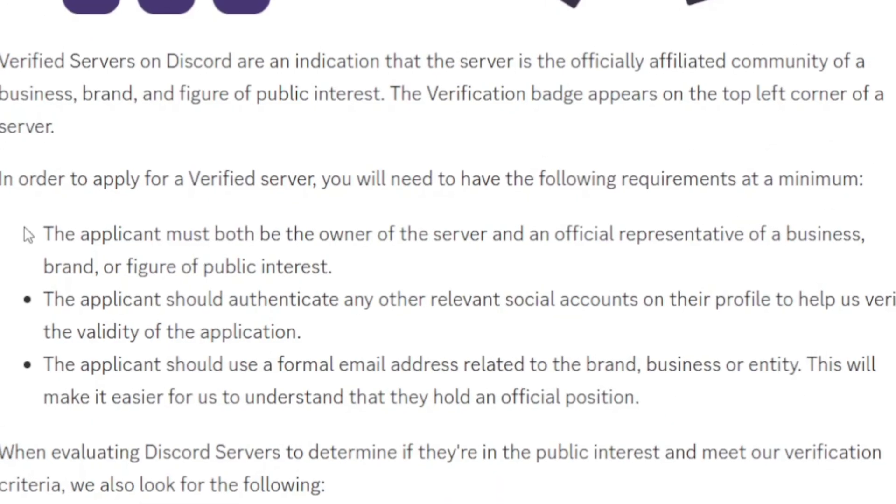
Read the minimum requirements for applying for a Verified server and the Authentic, Original and Recognizable criteria
left_click_drag(49, 233, 887, 245)
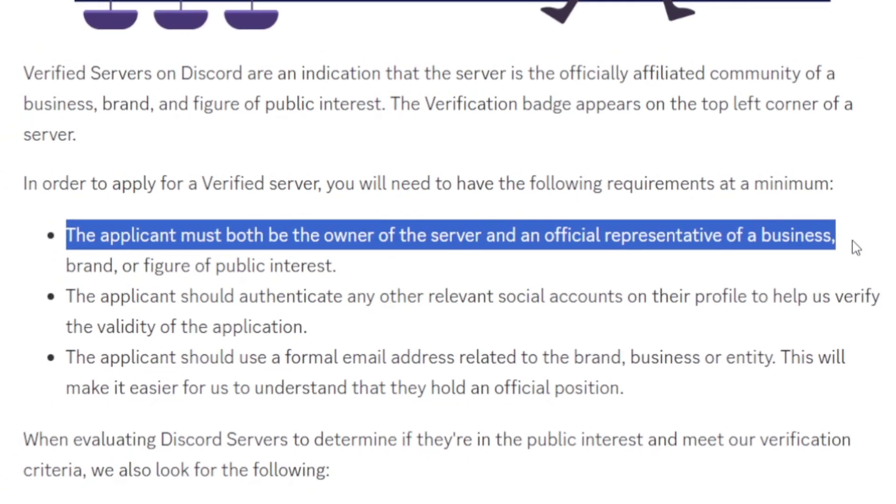
left_click_drag(26, 271, 337, 263)
left_click_drag(71, 296, 158, 289)
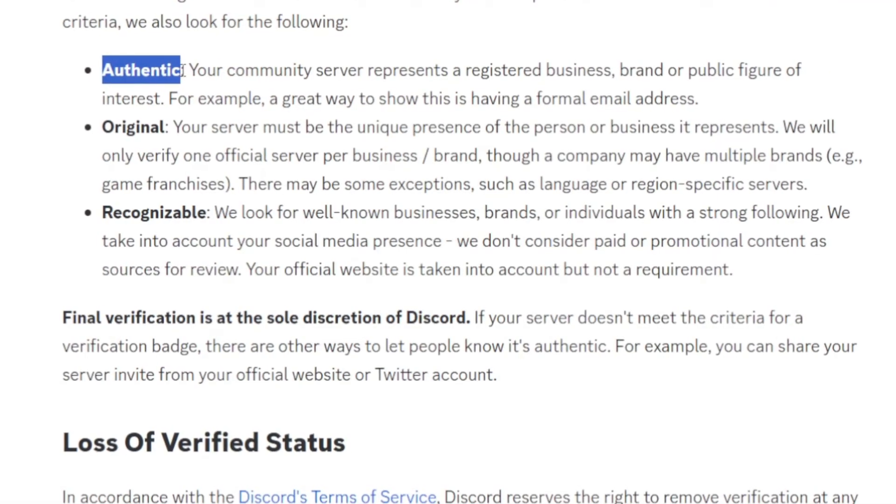
left_click(188, 63)
left_click_drag(188, 63, 846, 47)
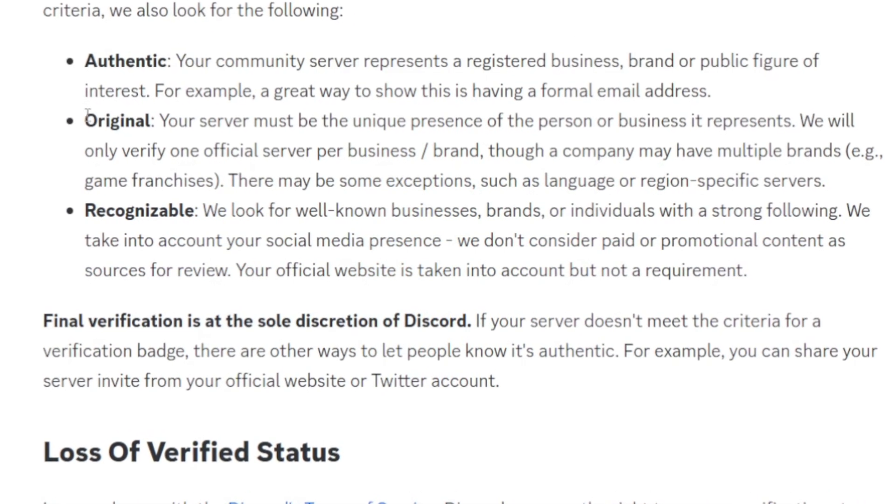
left_click_drag(89, 123, 158, 122)
left_click_drag(82, 211, 195, 211)
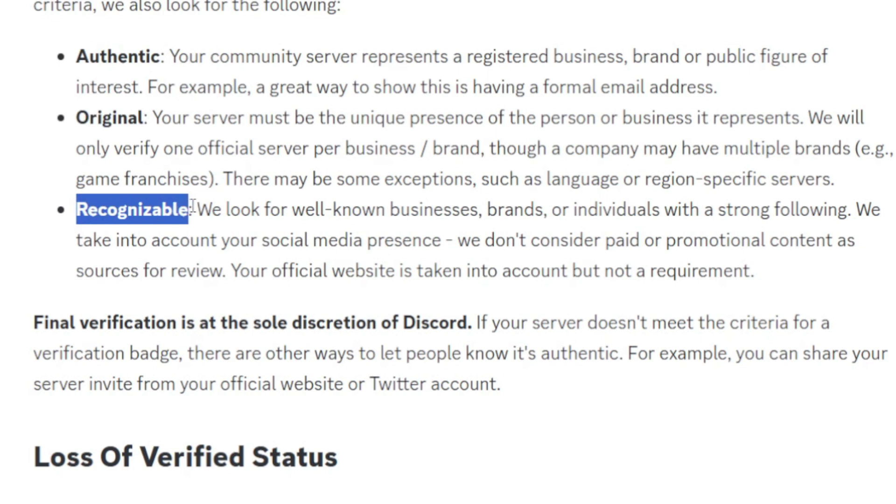
left_click(204, 214)
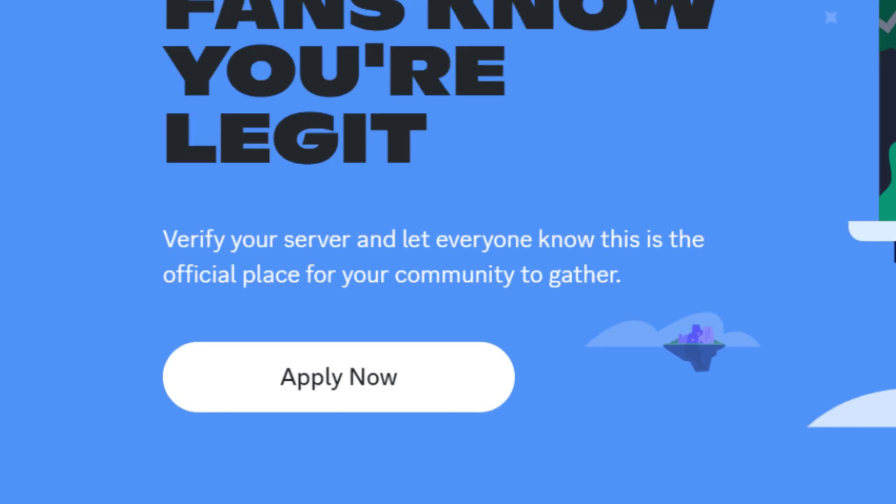
Start the Discord verification application, choose Public figure or Personality as the server type, and continue to the details form
left_click(338, 377)
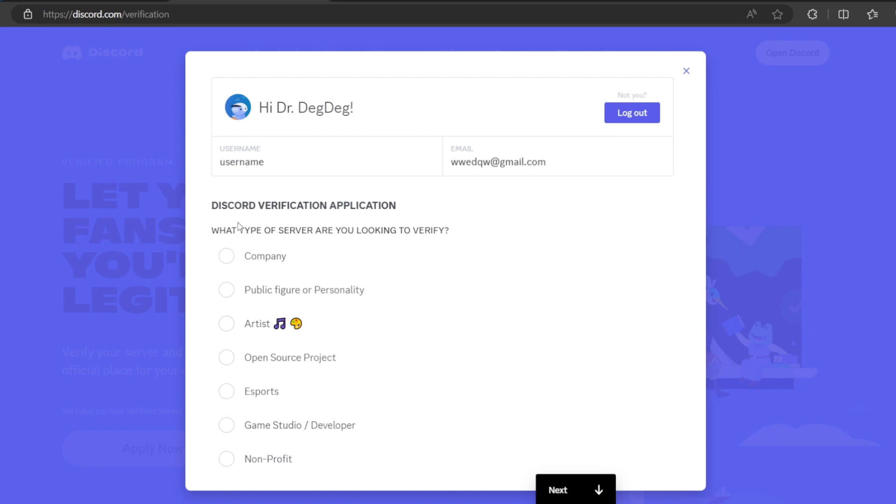
scroll(445, 223, "down", 1)
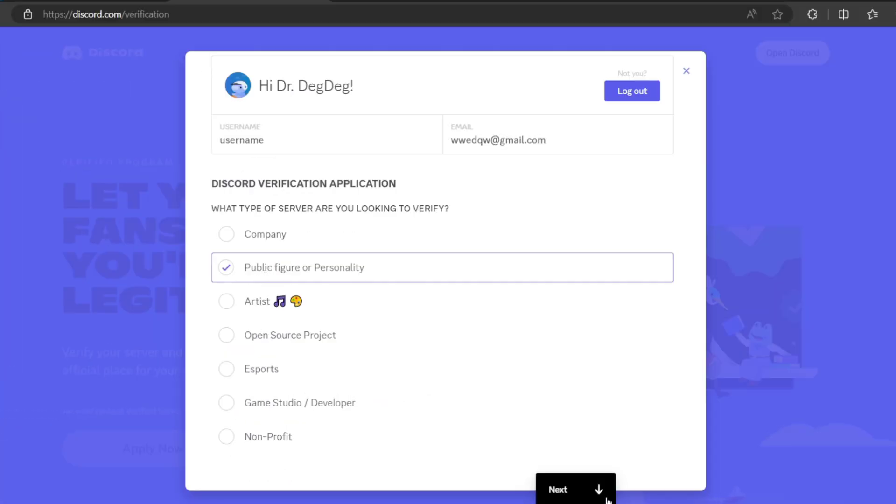
left_click(577, 487)
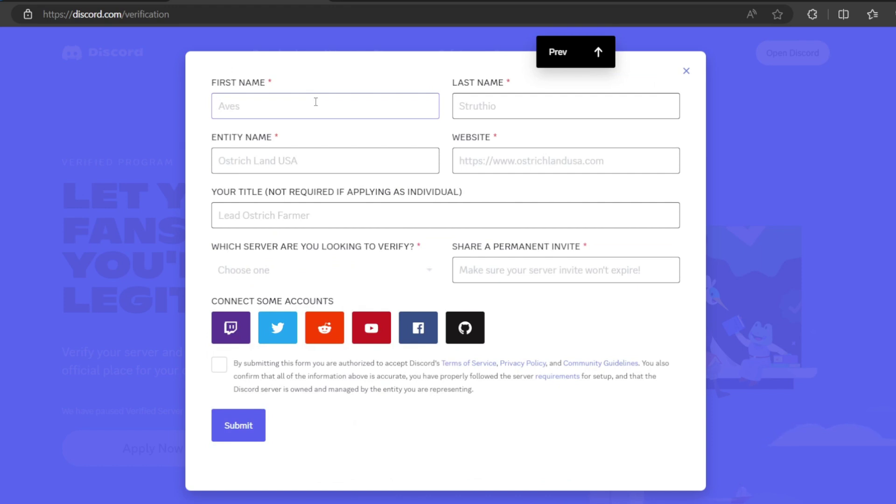
type("Nexis")
key("Tab")
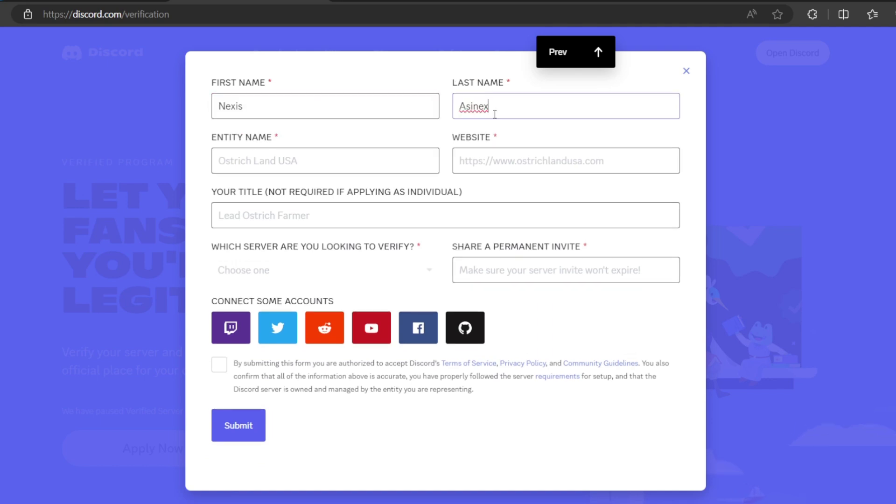
left_click(428, 166)
type("Anexis")
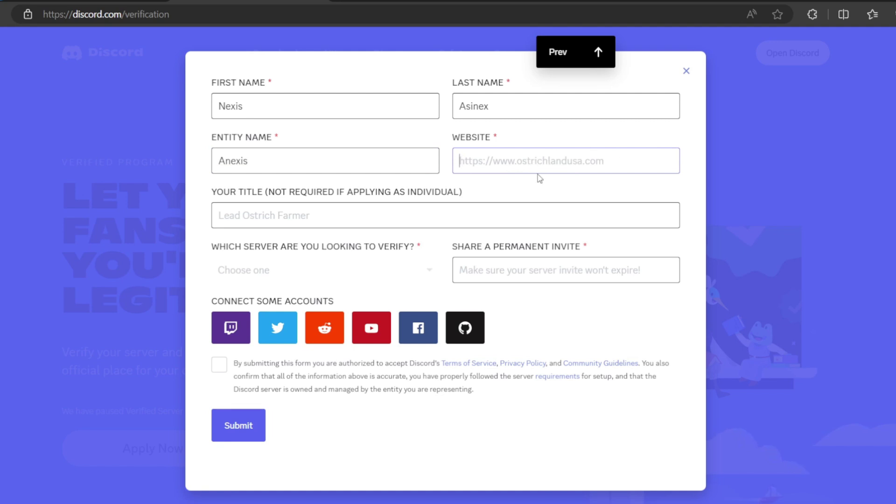
type("https:")
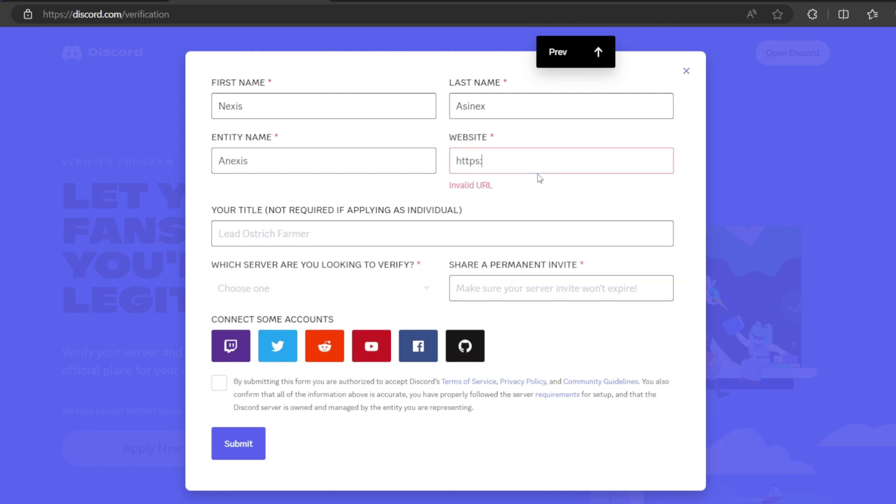
type("//youtube.com/@anexiseditor")
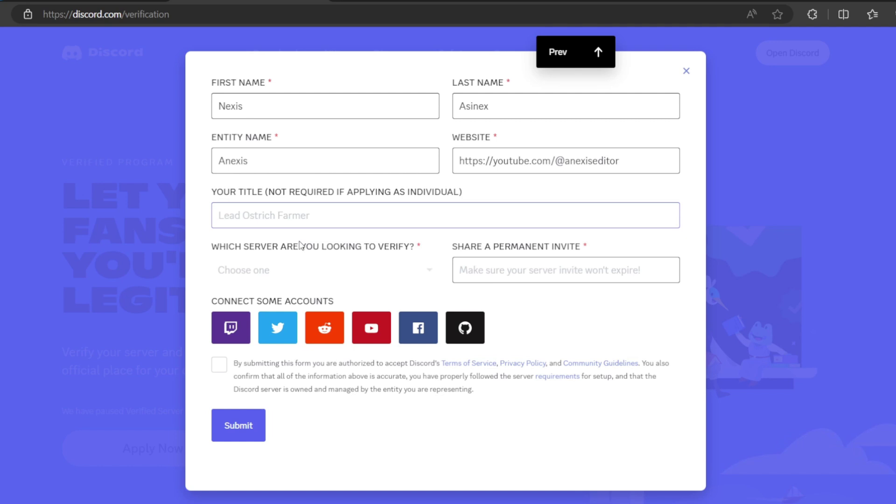
Choose the server شمس as the one to verify
left_click_drag(218, 252, 336, 251)
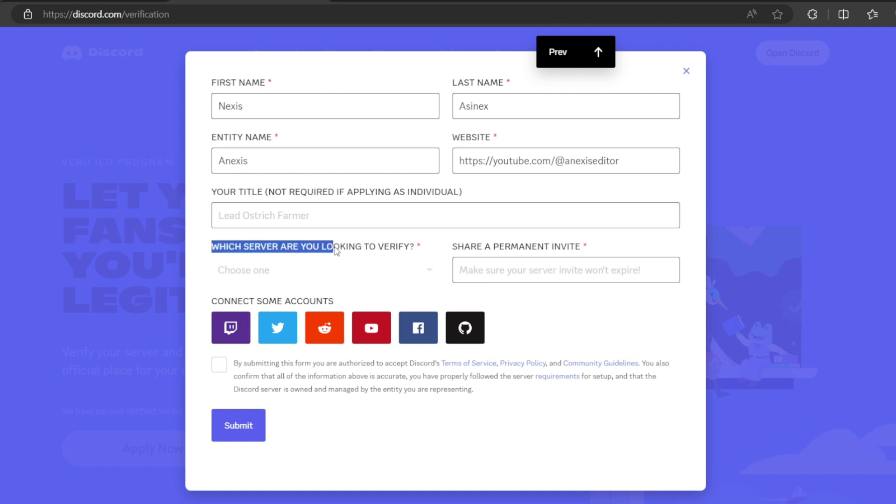
left_click(425, 248)
left_click(383, 268)
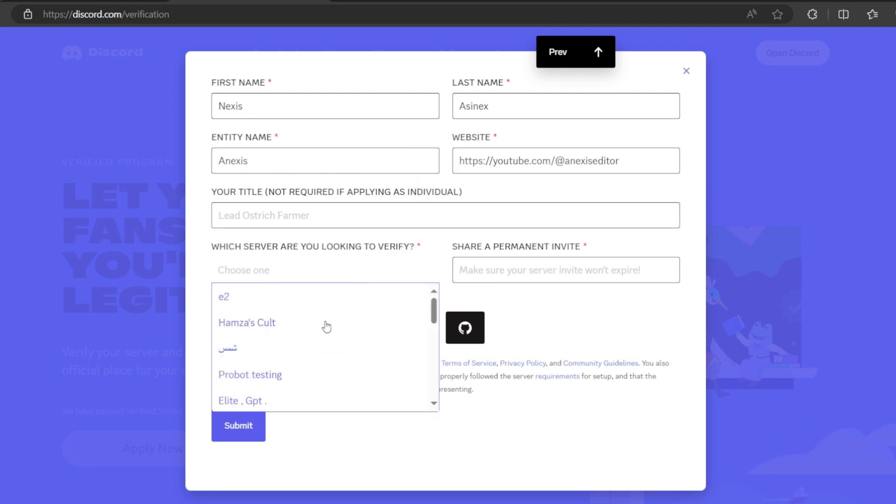
scroll(293, 353, "down", 5)
scroll(299, 359, "up", 5)
left_click(246, 352)
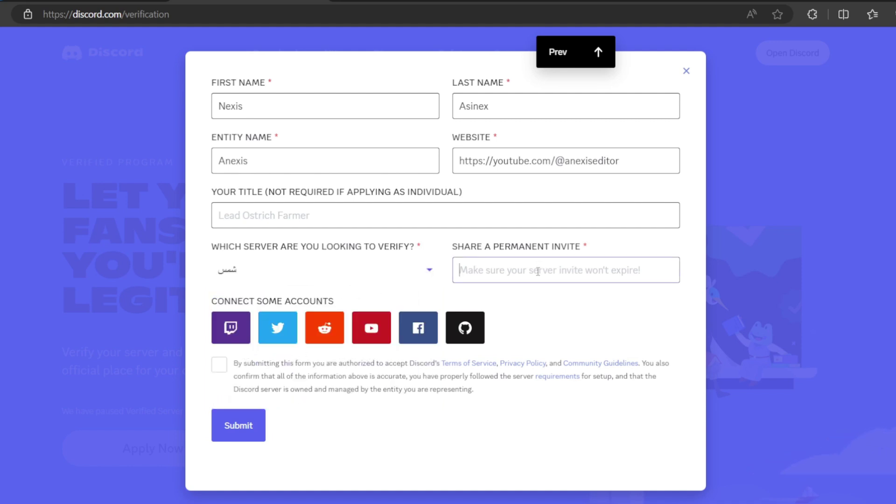
Generate an invite link for the يوتيوب server that never expires, and copy it
left_click_drag(607, 247, 492, 246)
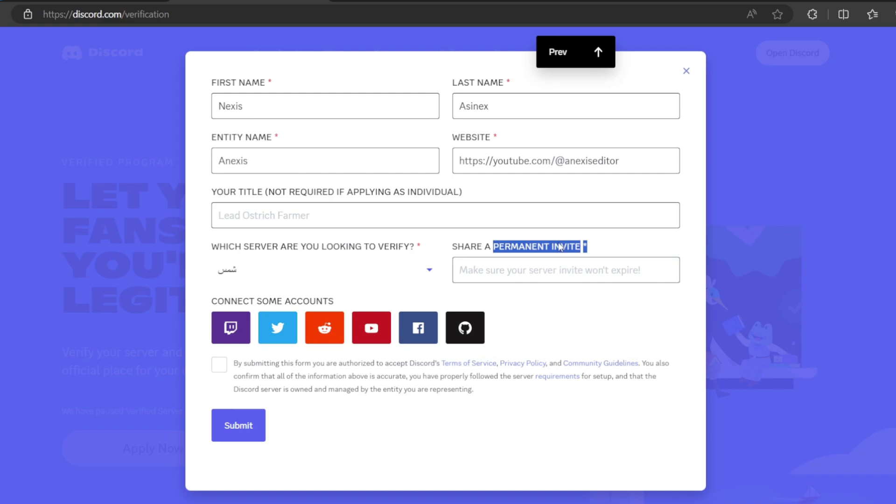
left_click(408, 241)
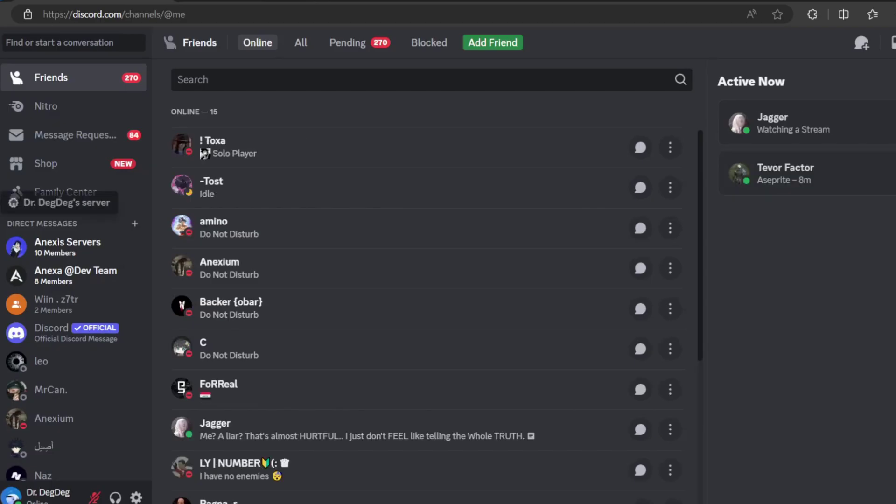
right_click(0, 232)
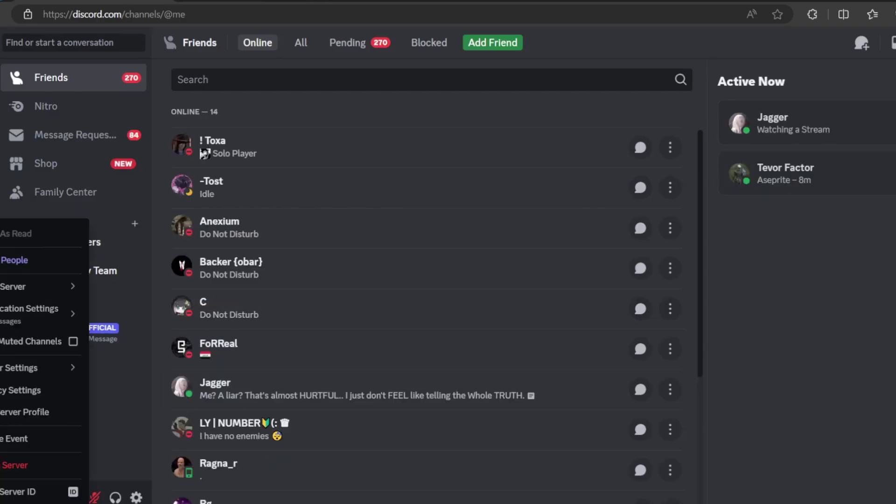
left_click(35, 259)
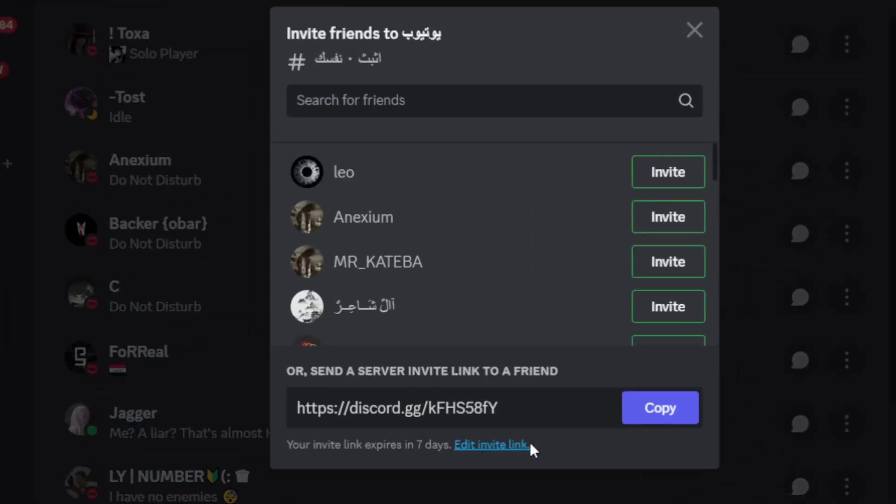
left_click(518, 433)
left_click(528, 140)
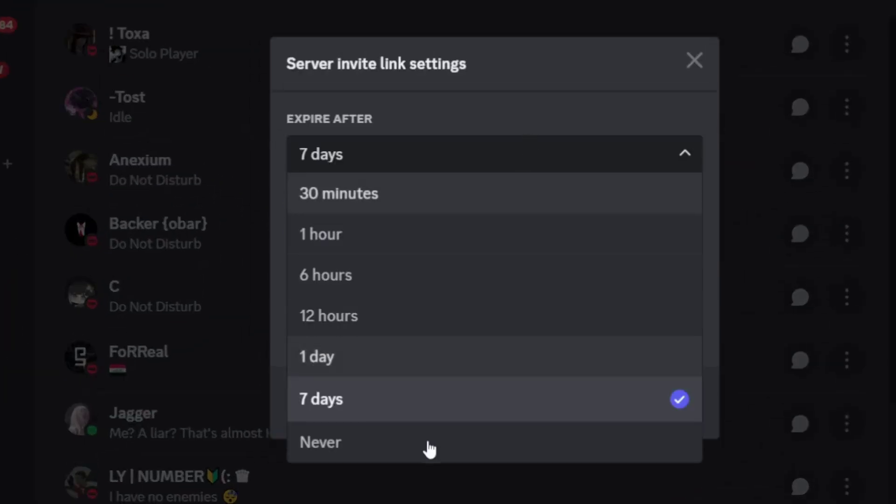
left_click(426, 446)
left_click(648, 416)
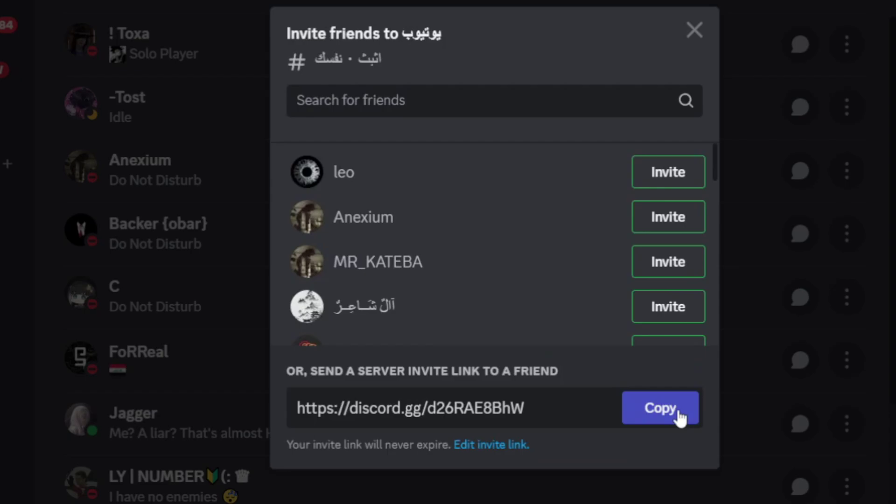
left_click(676, 415)
left_click(860, 390)
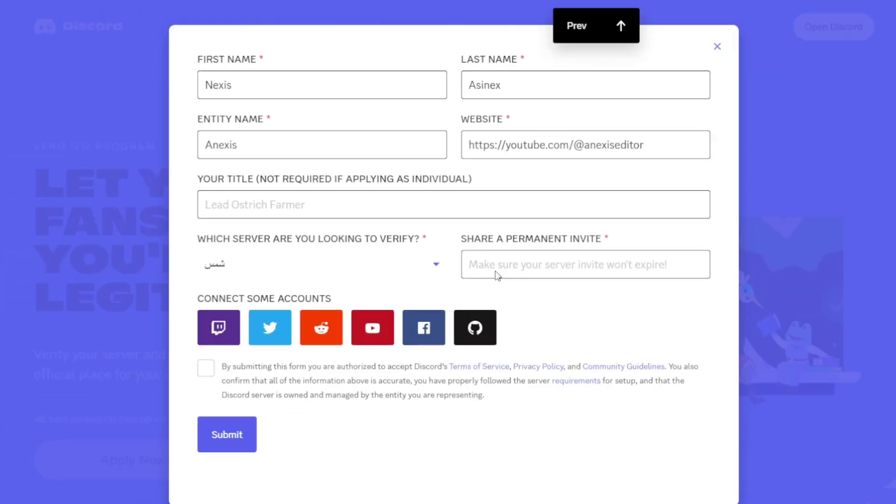
Paste the copied server link as the permanent invite and try to connect a Twitch account
left_click(555, 255)
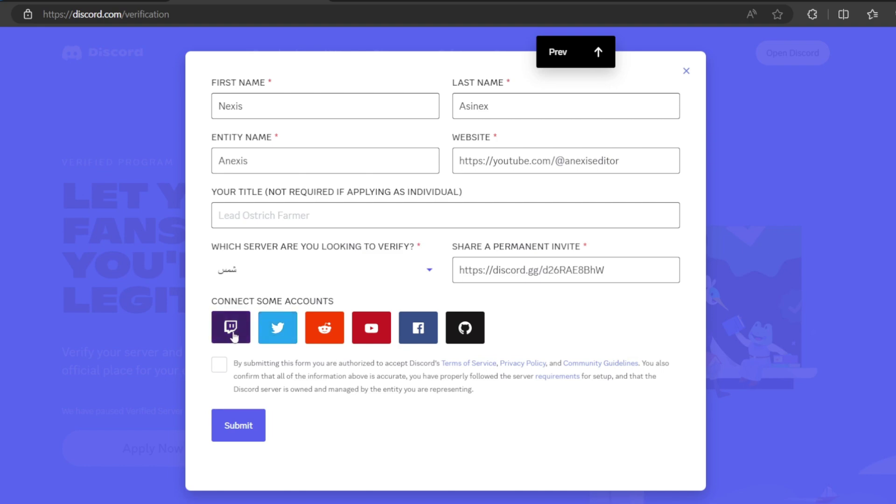
left_click(232, 328)
left_click(660, 64)
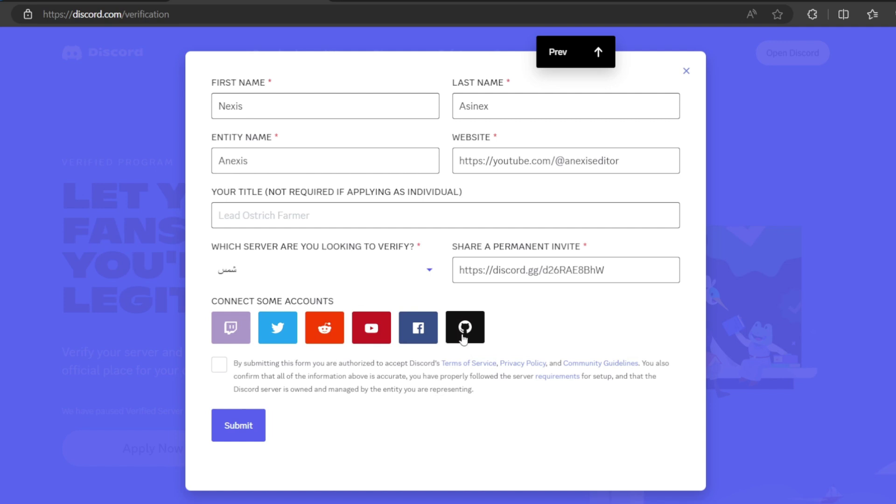
Accept the terms of the verification application and try to submit it
left_click(260, 440)
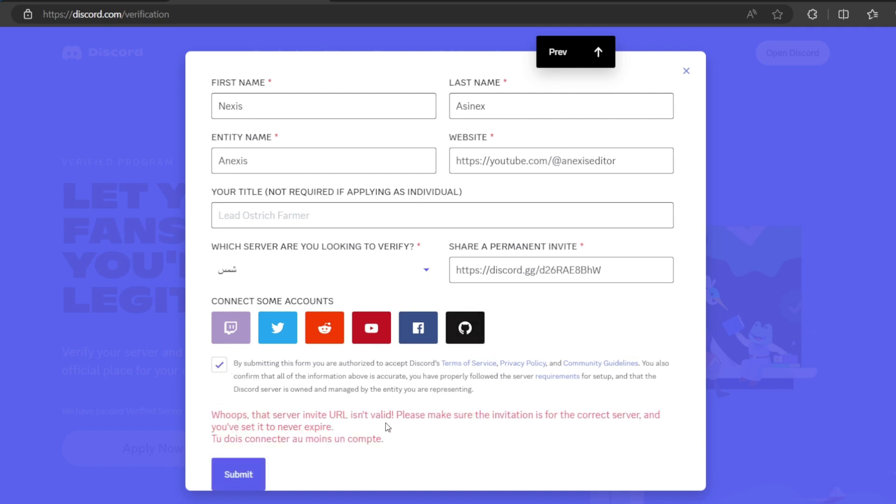
triple_click(435, 435)
left_click(450, 442)
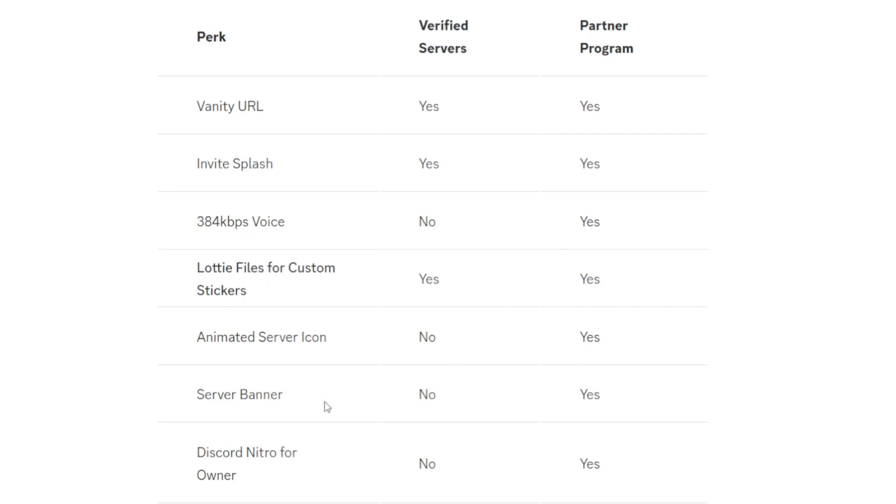
Compare the perks of Verified Servers and the Partner Program, down to the partner badge row of the table
scroll(321, 436, "down", 3)
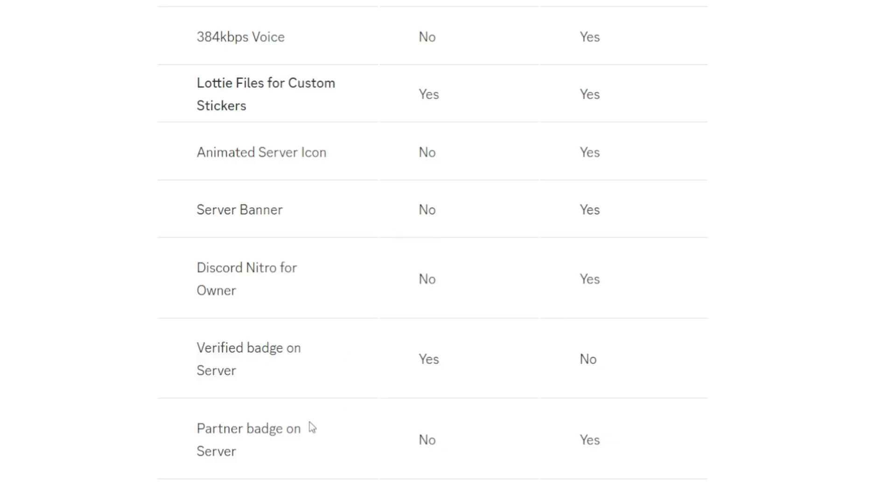
left_click_drag(309, 427, 268, 428)
left_click_drag(569, 445, 610, 442)
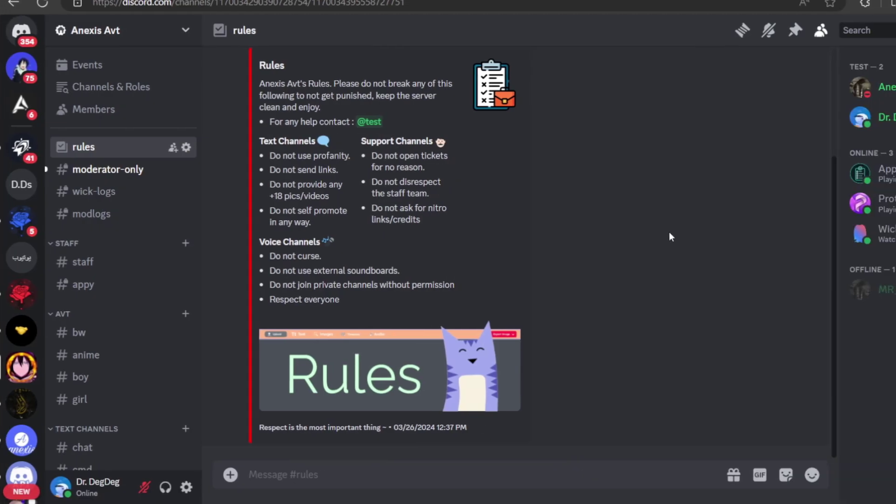
Open the Safety Setup page in the Anexis Avt server's settings
left_click(89, 30)
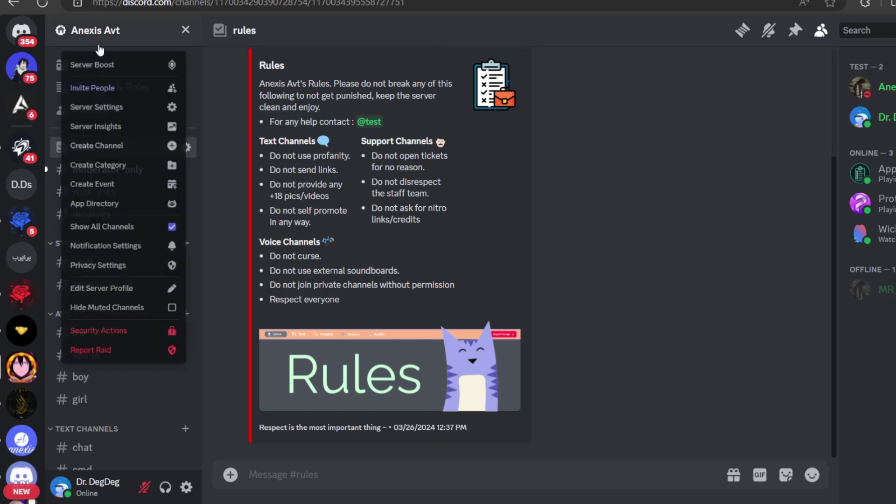
left_click(115, 117)
left_click(212, 99)
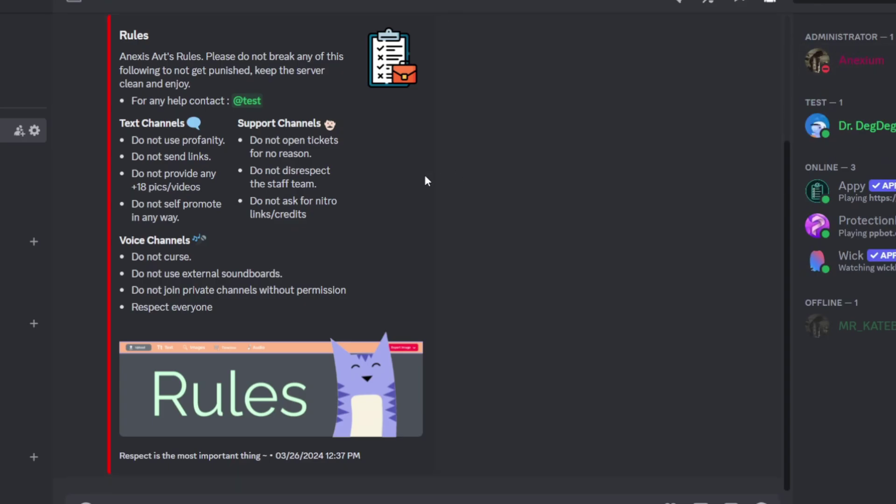
left_click(138, 37)
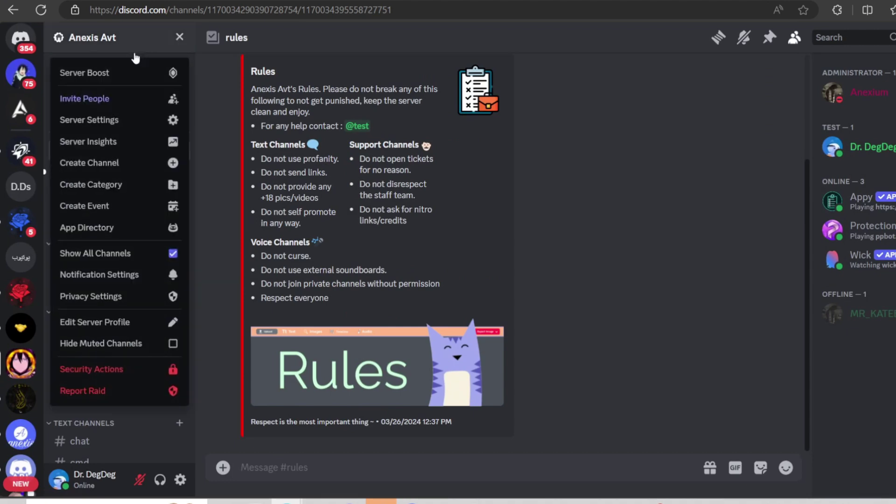
left_click(135, 130)
scroll(256, 312, "down", 3)
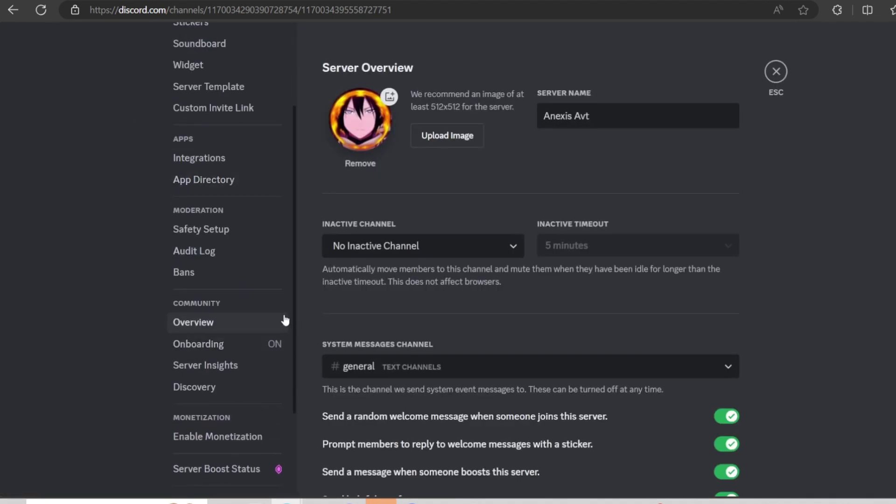
left_click(201, 229)
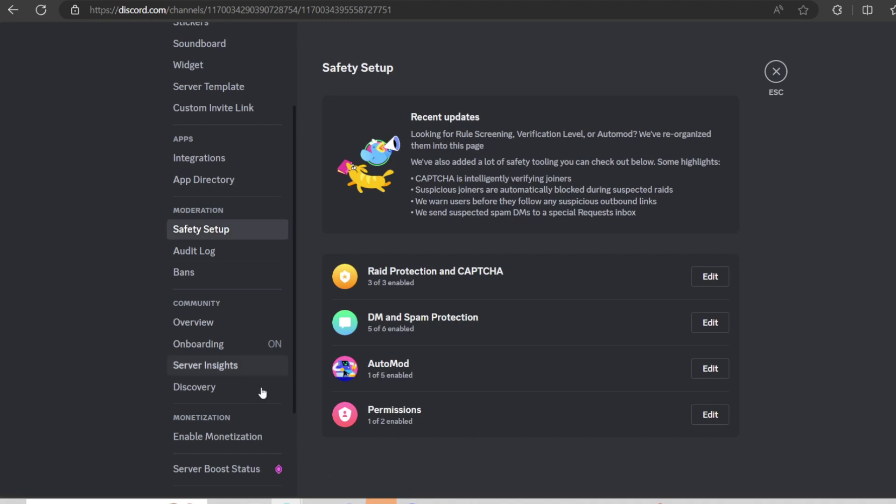
Try to require 2FA for moderator actions in the Safety Setup permissions, and leave the server settings
left_click(707, 417)
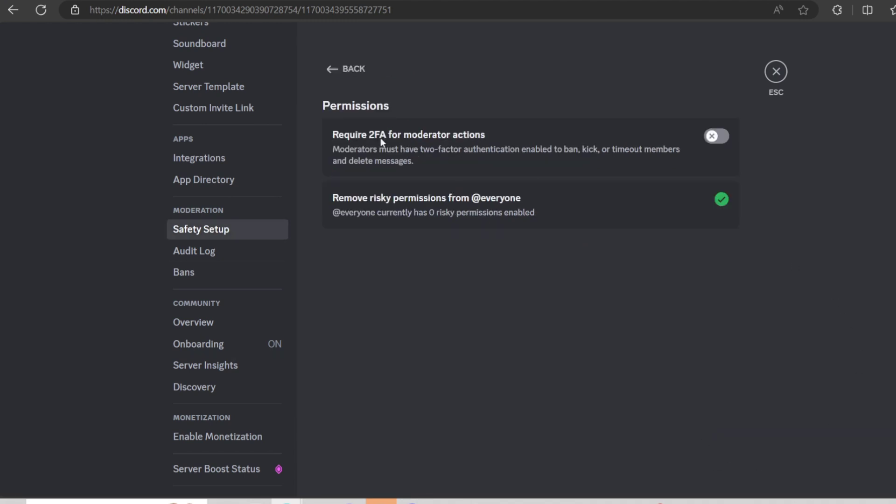
left_click(720, 143)
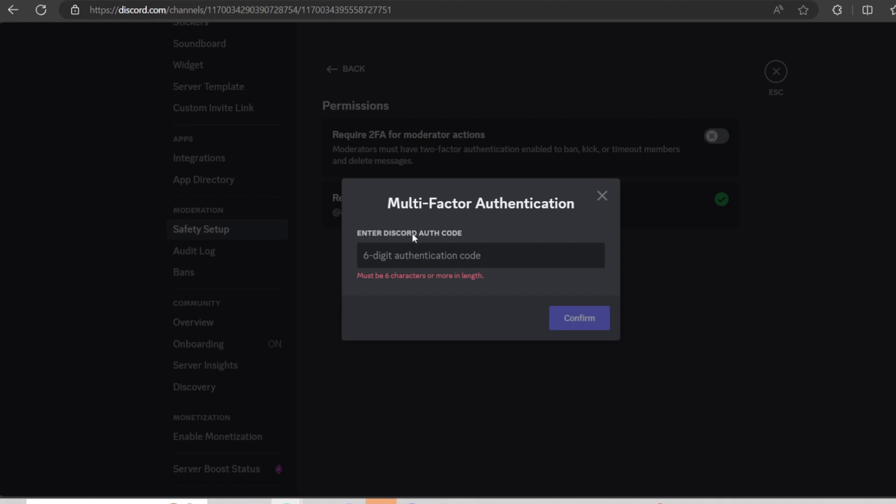
left_click(805, 237)
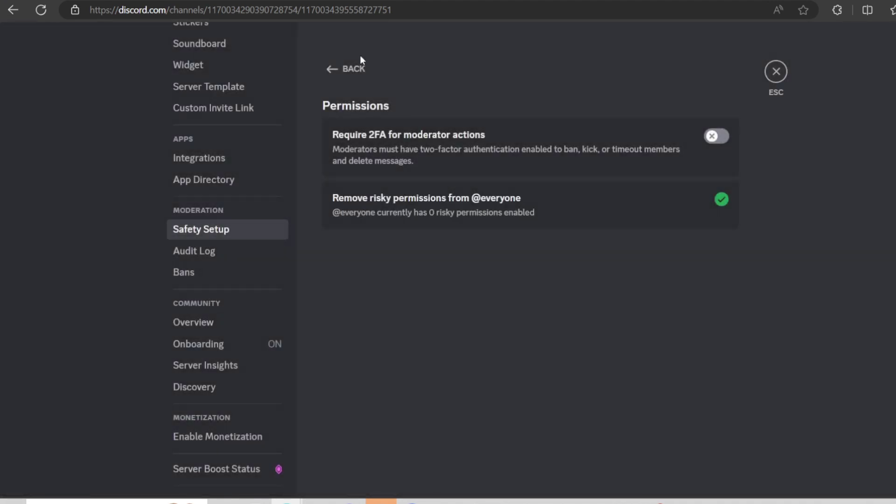
left_click(348, 69)
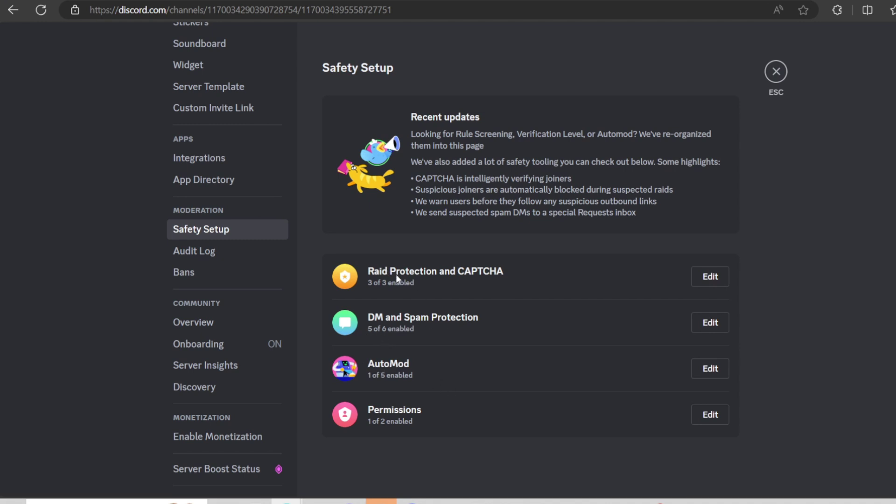
key("Escape")
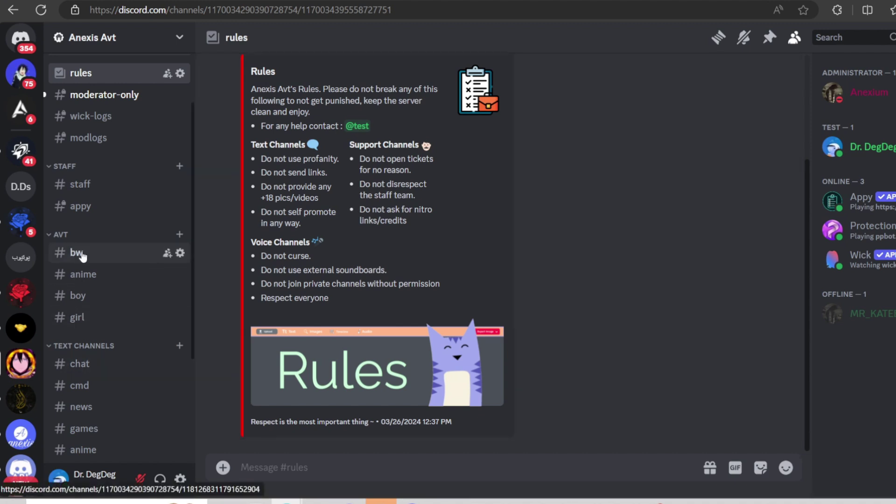
Review the system message and default notification options in the Anexis Avt server overview, and close the settings
scroll(82, 255, "down", 1)
scroll(83, 256, "up", 2)
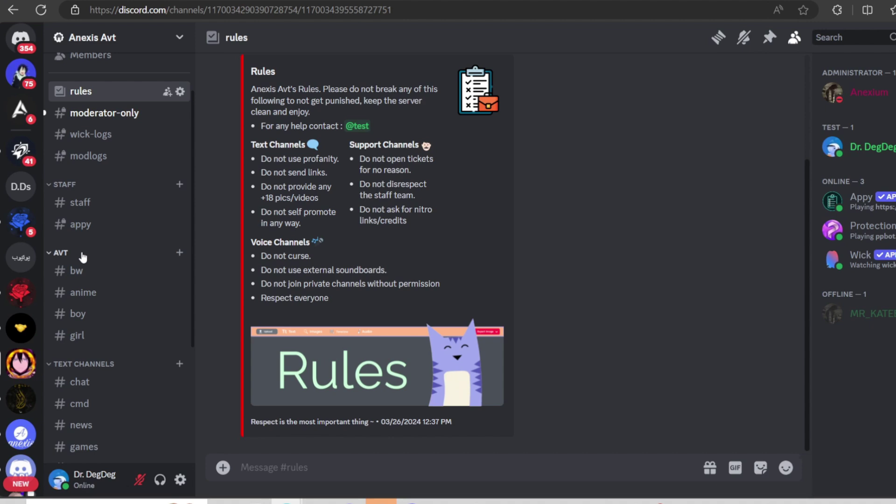
left_click(150, 40)
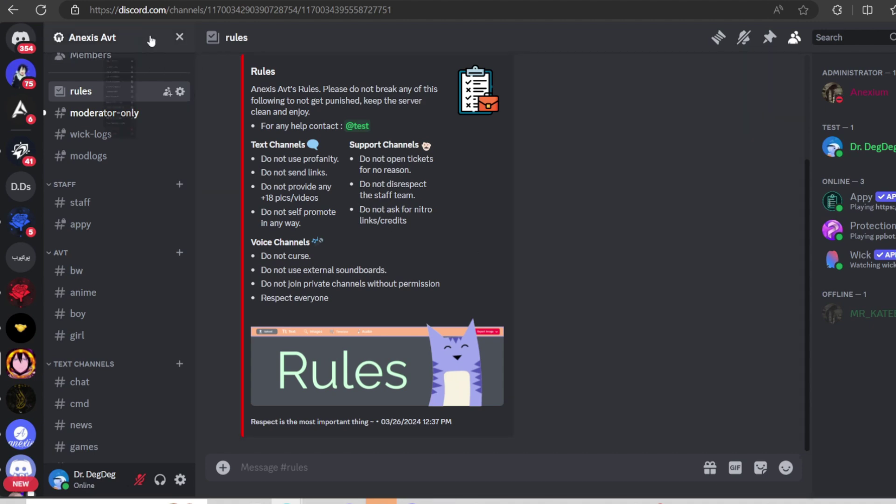
left_click(94, 118)
scroll(512, 245, "down", 5)
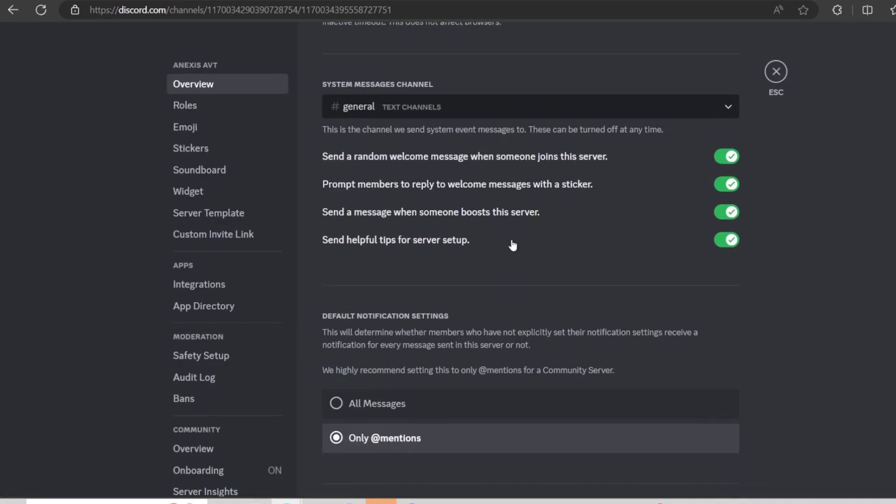
scroll(512, 245, "down", 10)
scroll(511, 240, "up", 9)
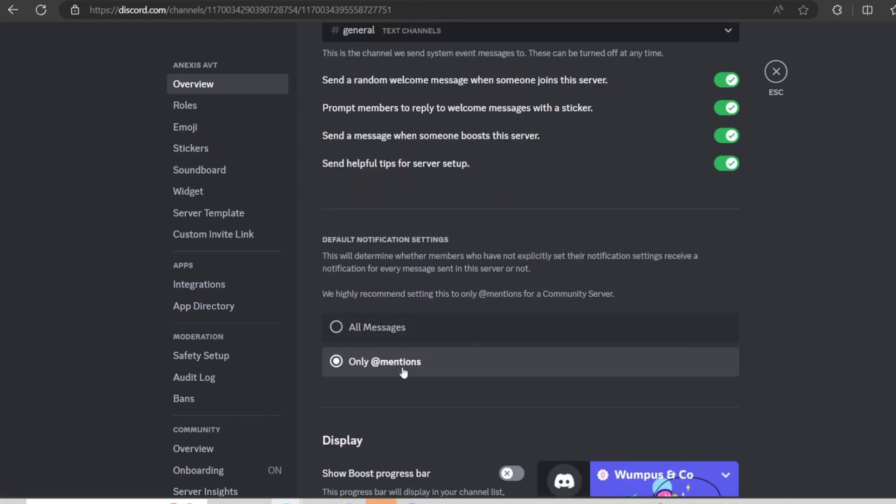
key("Escape")
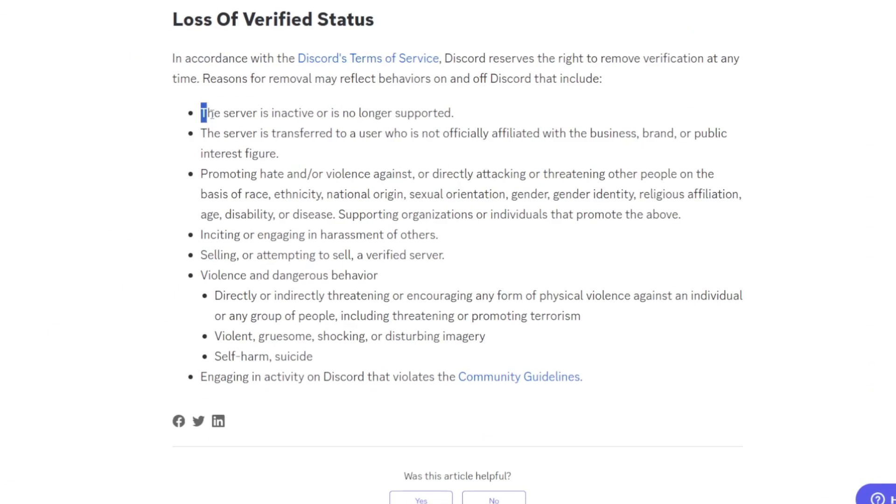
Read through the reasons for loss of verified status in the help article, highlighting the start of the listed points along the way
left_click_drag(200, 112, 343, 112)
left_click(197, 133)
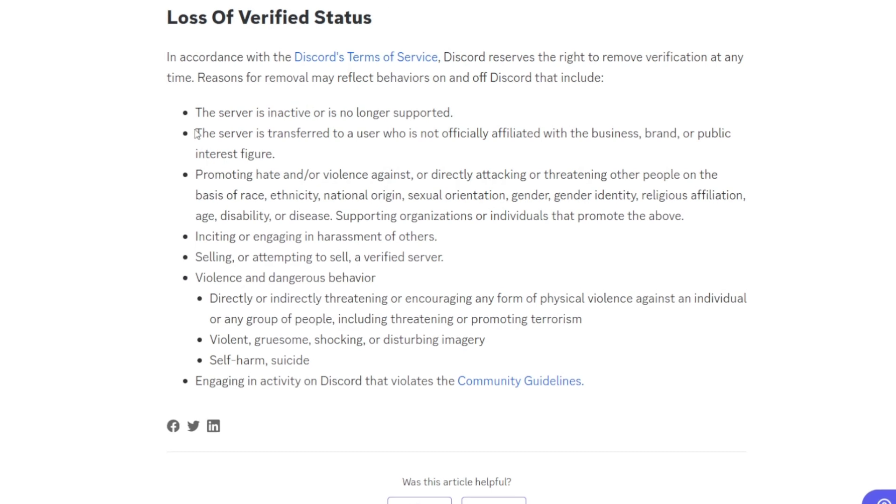
left_click_drag(197, 134, 329, 134)
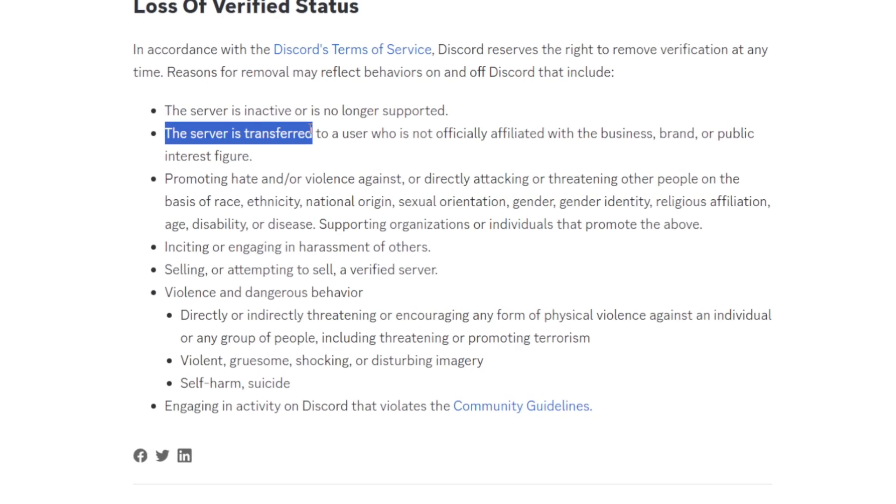
left_click_drag(204, 179, 398, 180)
left_click_drag(154, 250, 268, 253)
left_click_drag(143, 278, 211, 278)
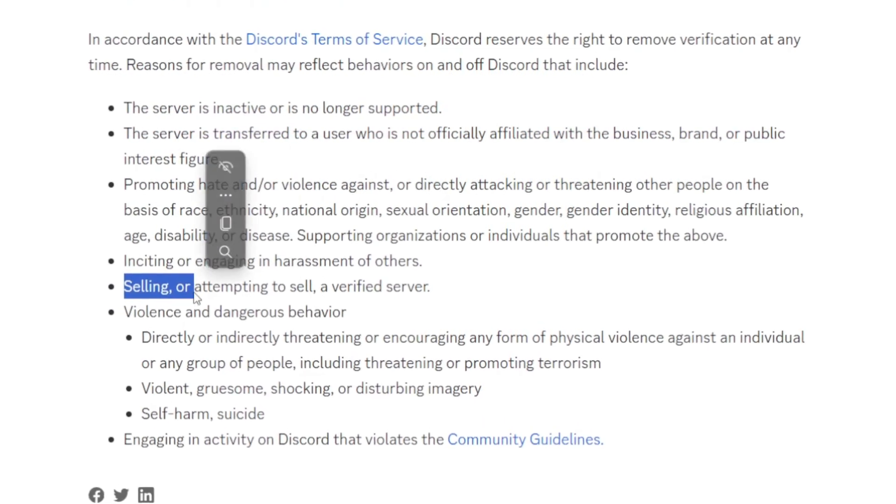
left_click_drag(124, 311, 182, 312)
left_click_drag(141, 414, 161, 413)
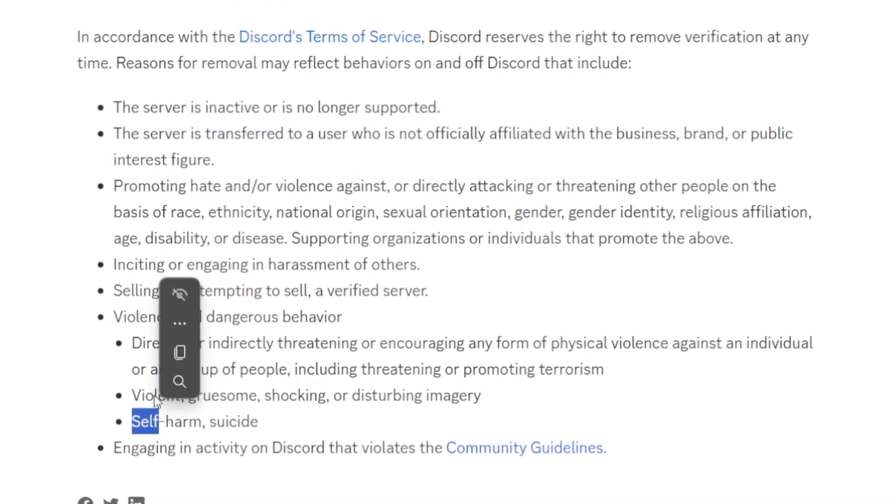
left_click(154, 395)
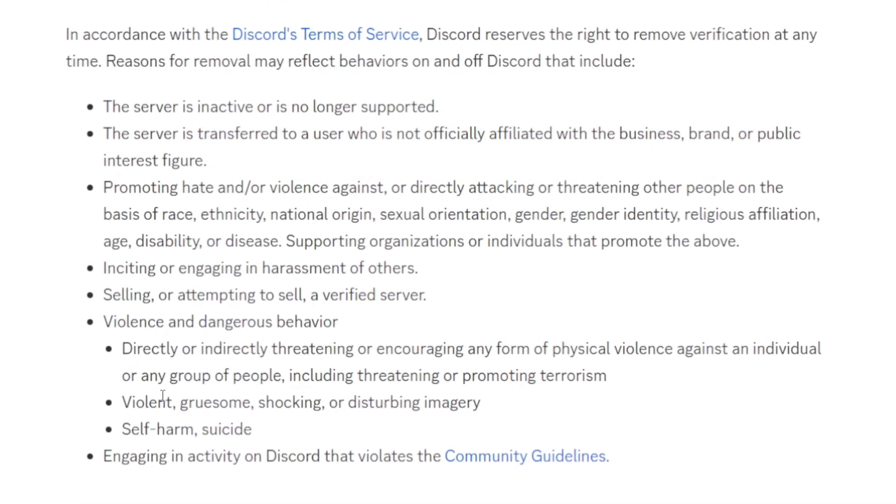